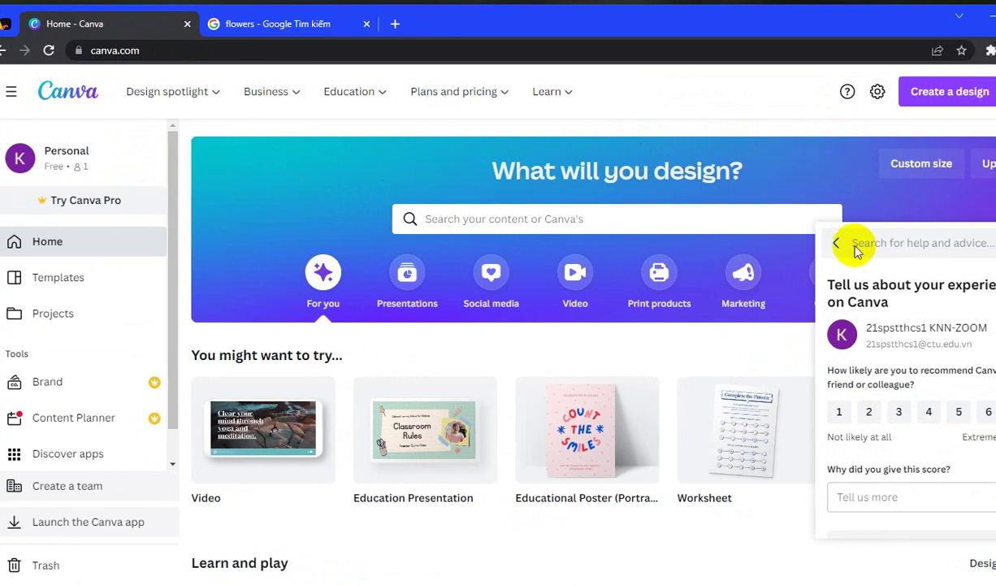
# Close the feedback form and show the presentation design types
pyautogui.click(837, 244)
pyautogui.click(718, 345)
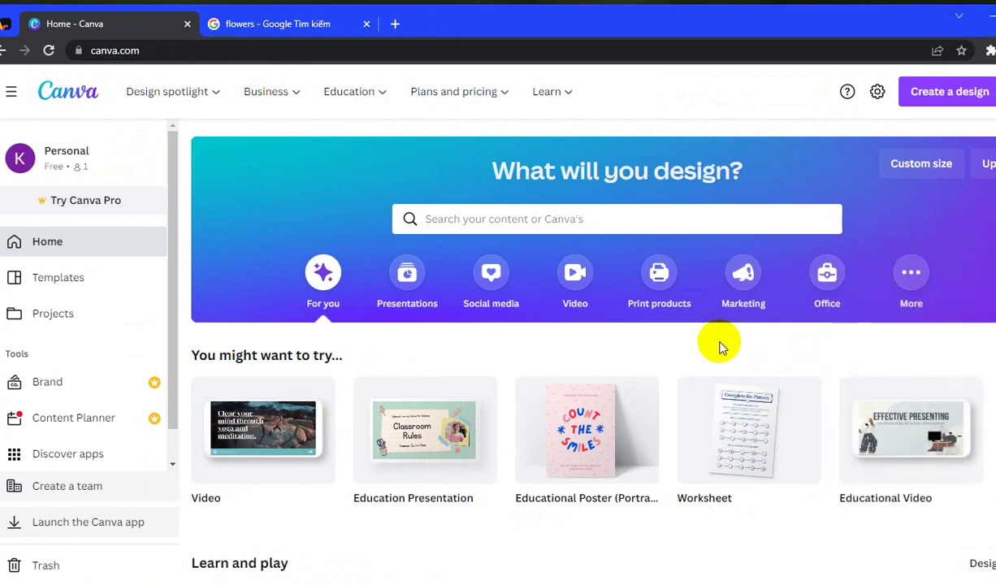
pyautogui.click(414, 297)
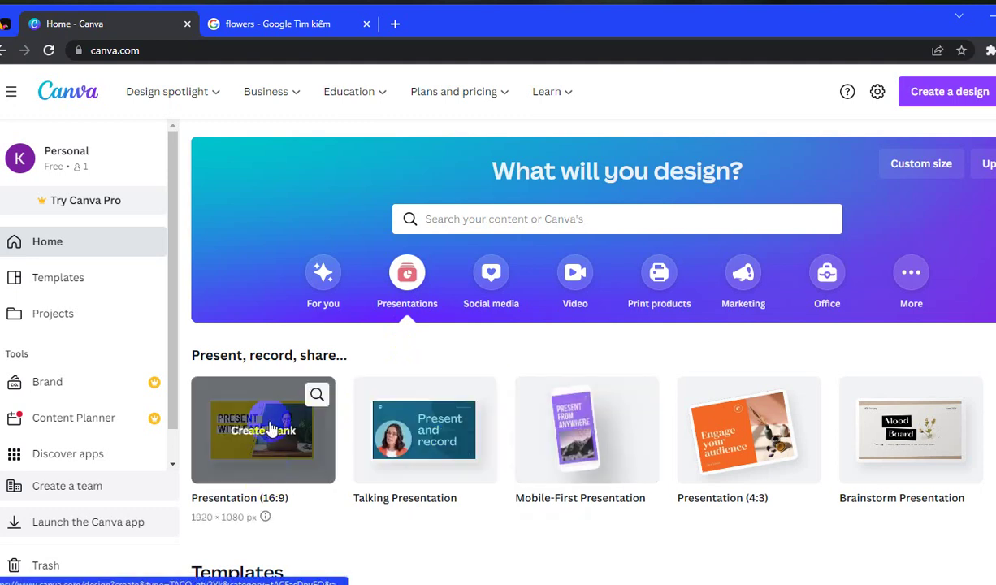
# Browse the presentation templates and create a design from the Vintage Fashion Collection template among the 4:3 presentations
pyautogui.scroll(-3, 752, 463)
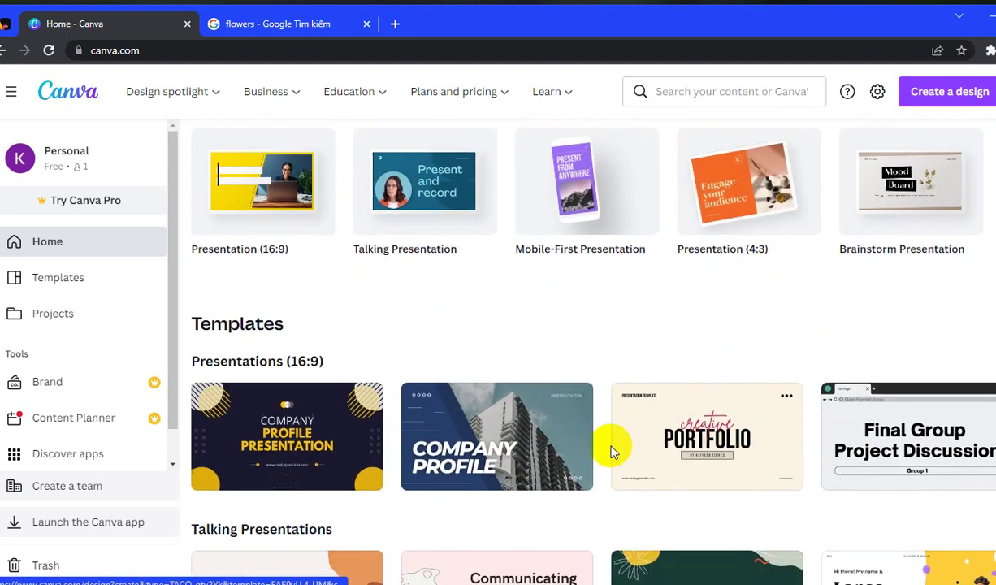
pyautogui.scroll(-3, 611, 447)
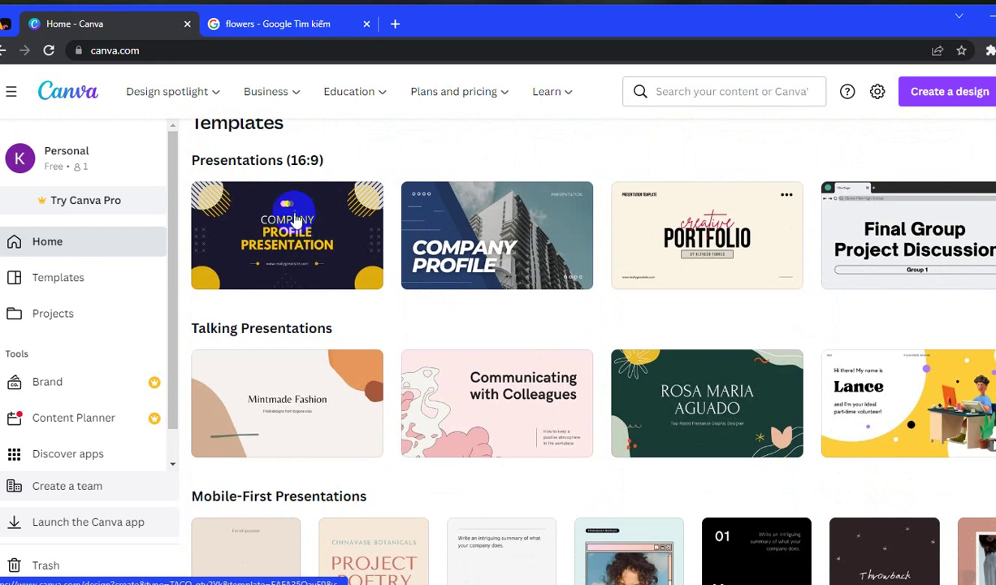
pyautogui.scroll(-6, 297, 409)
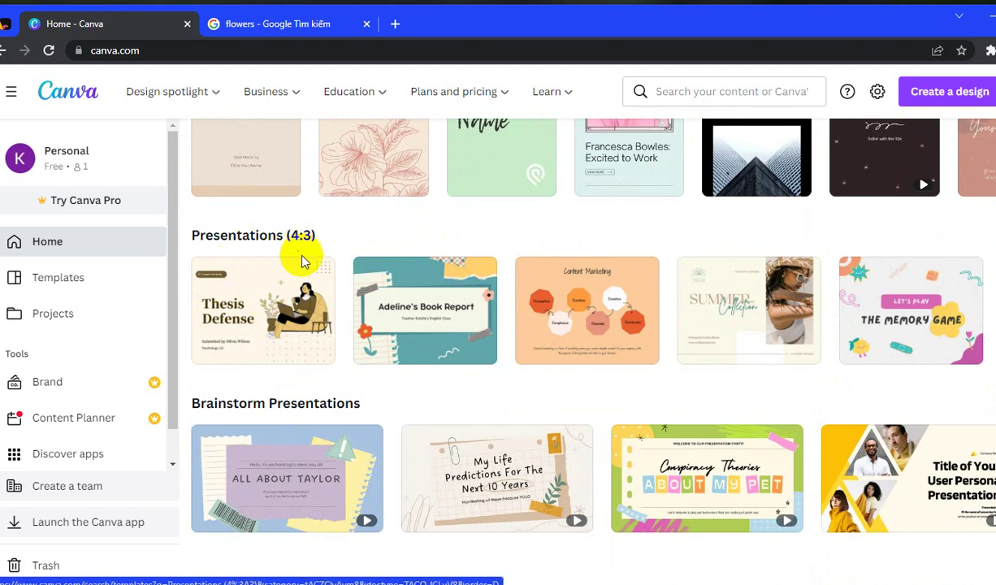
pyautogui.scroll(7, 309, 293)
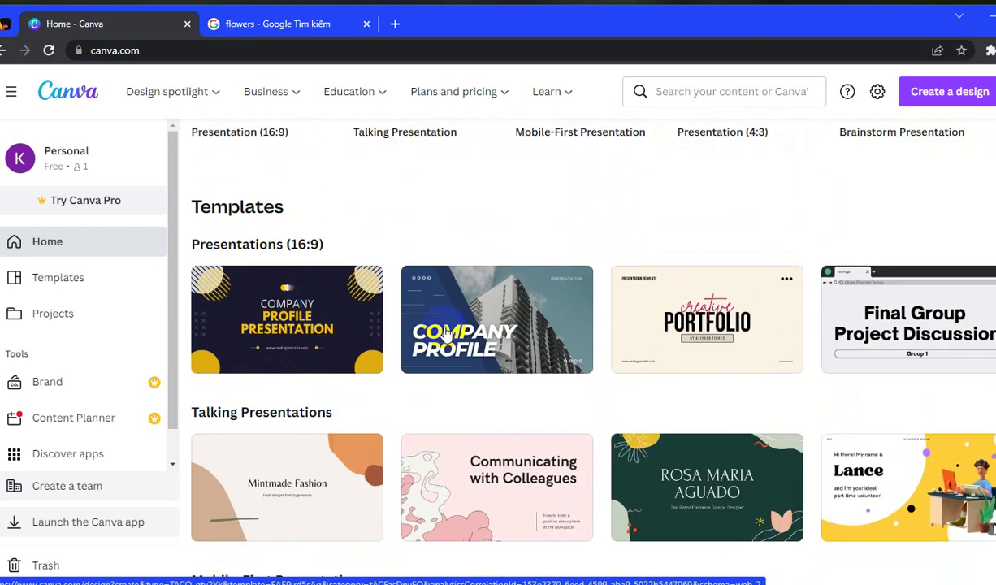
pyautogui.scroll(-6, 311, 382)
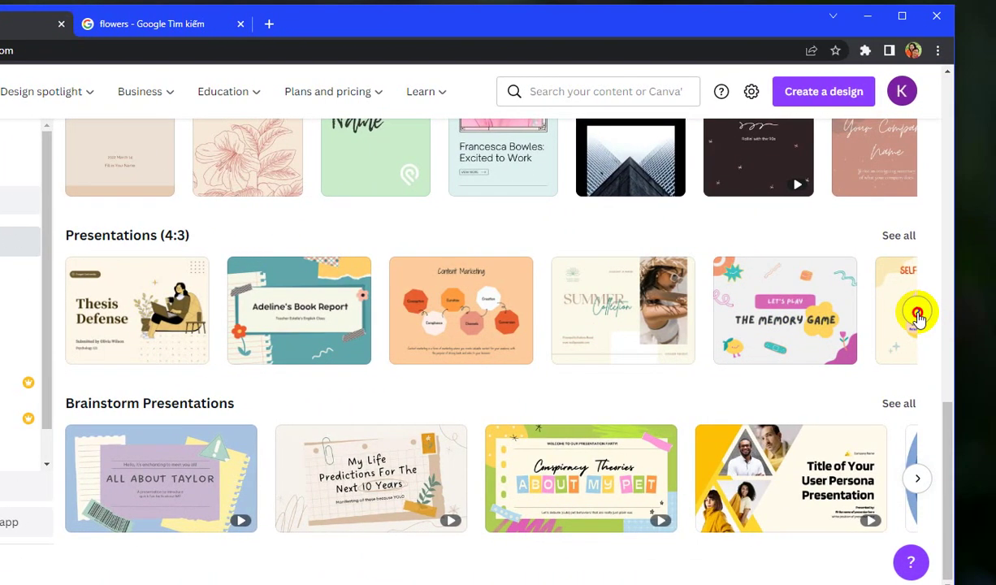
pyautogui.click(947, 314)
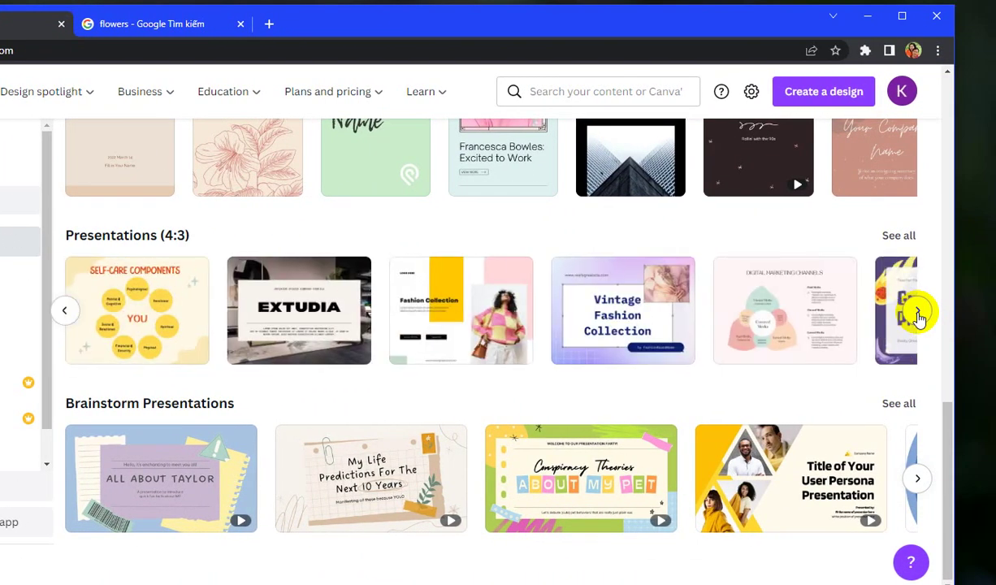
pyautogui.click(585, 321)
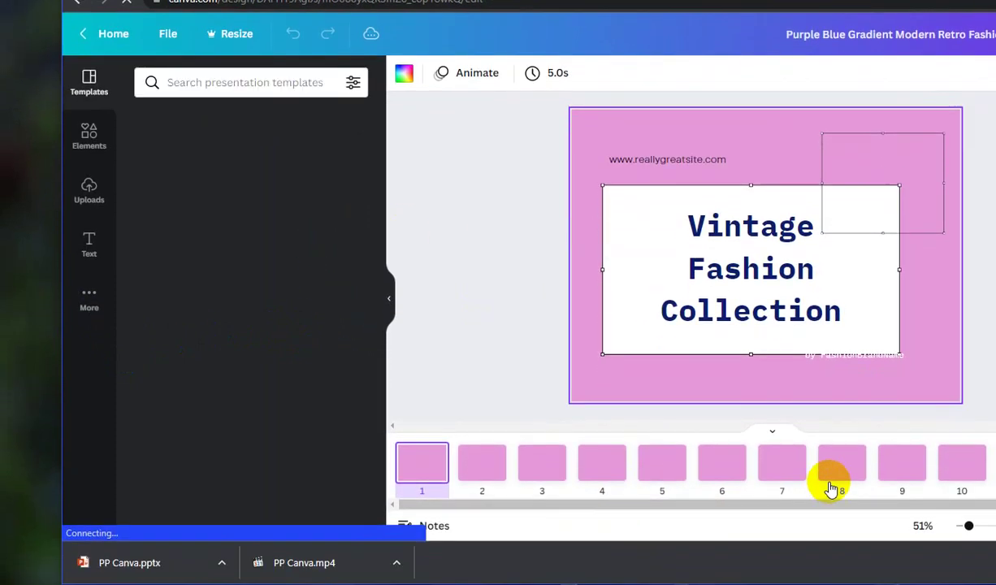
# Delete pages 2 to 12, keeping only the cover and the Stay Connected page
pyautogui.click(488, 472)
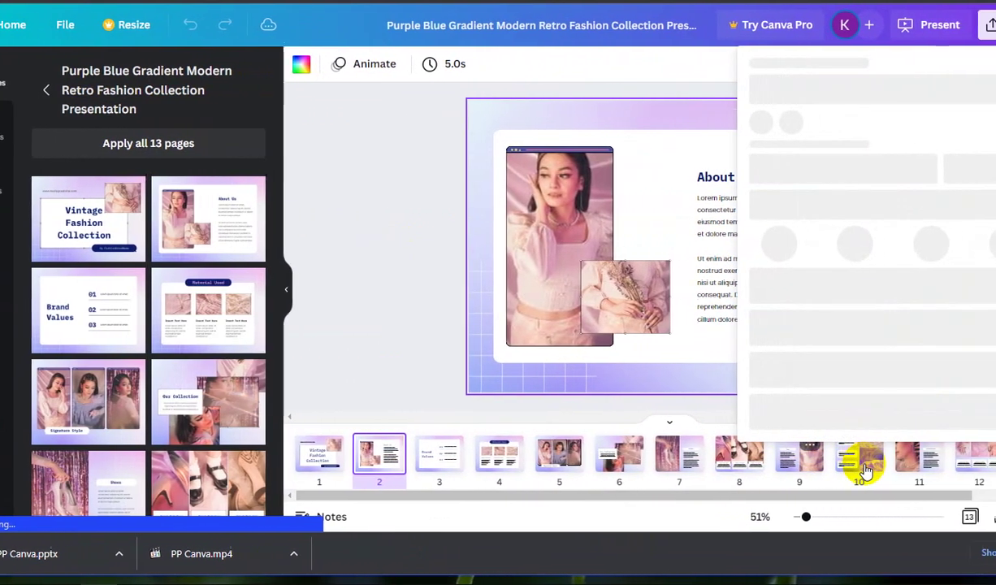
pyautogui.click(369, 369)
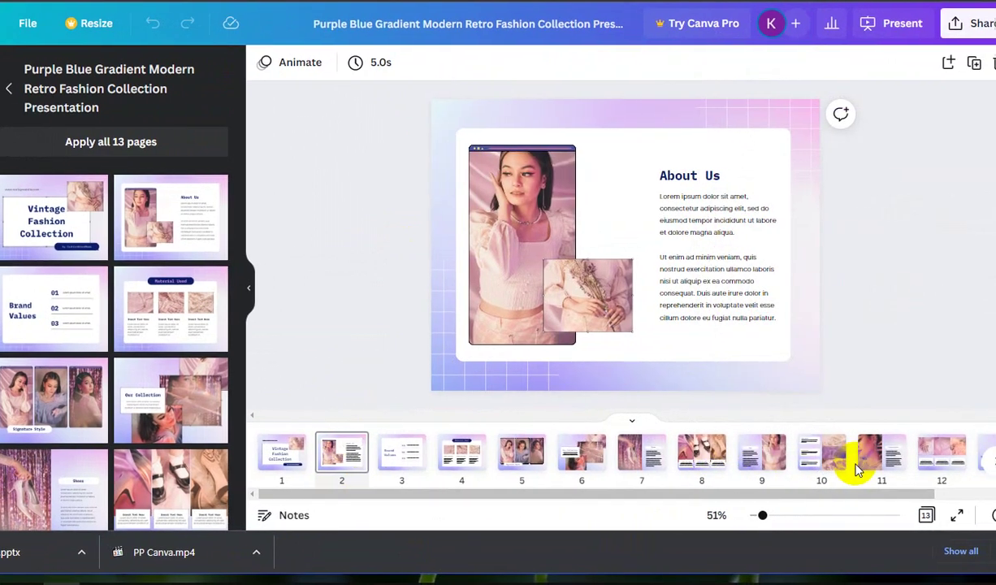
pyautogui.keyDown('shift'); pyautogui.click(853, 467); pyautogui.keyUp('shift')
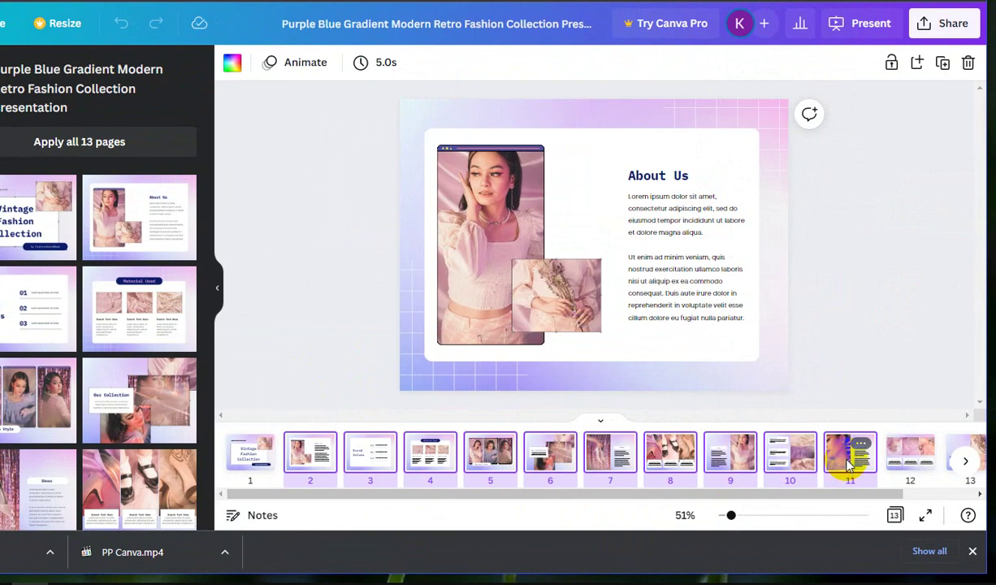
pyautogui.press('Delete')
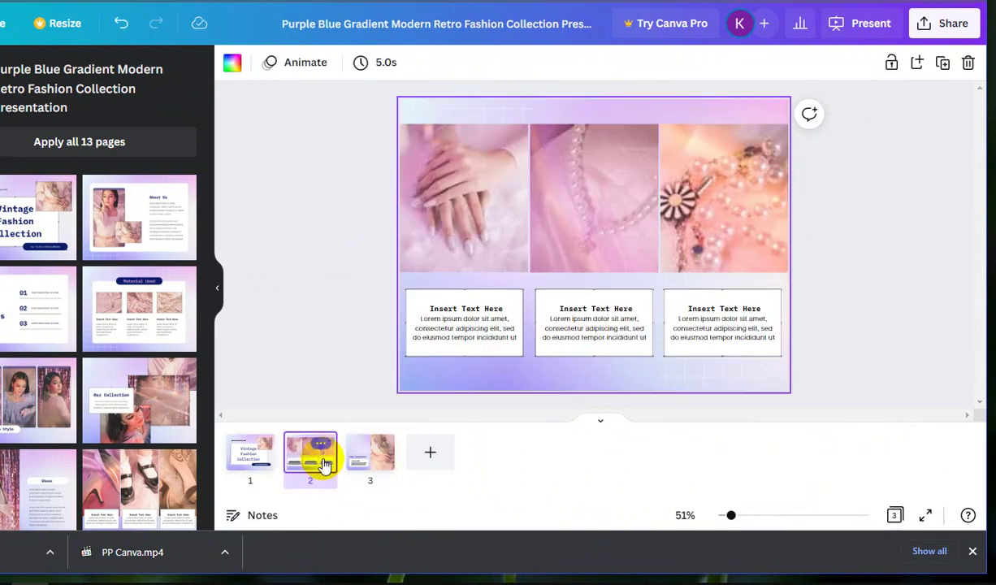
pyautogui.press('Delete')
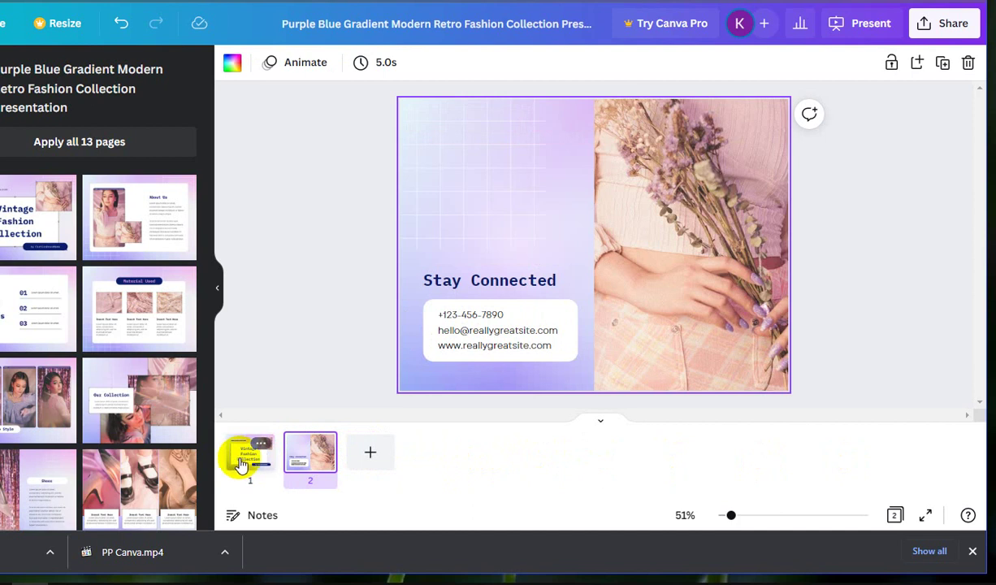
# Add the "It's all or nothing" page from the Cream and Red Self Care Animated Presentation template as page 3
pyautogui.click(251, 461)
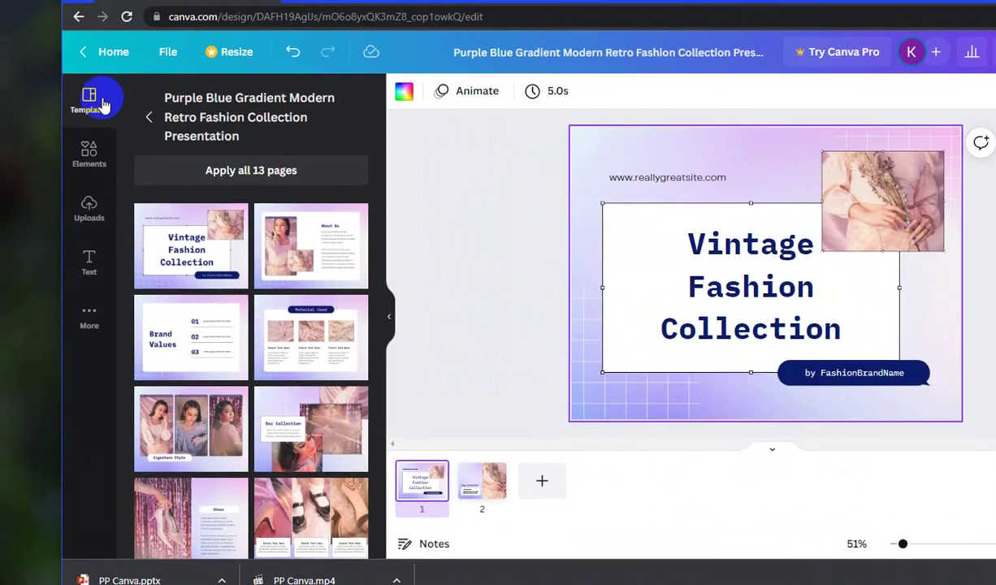
pyautogui.click(147, 121)
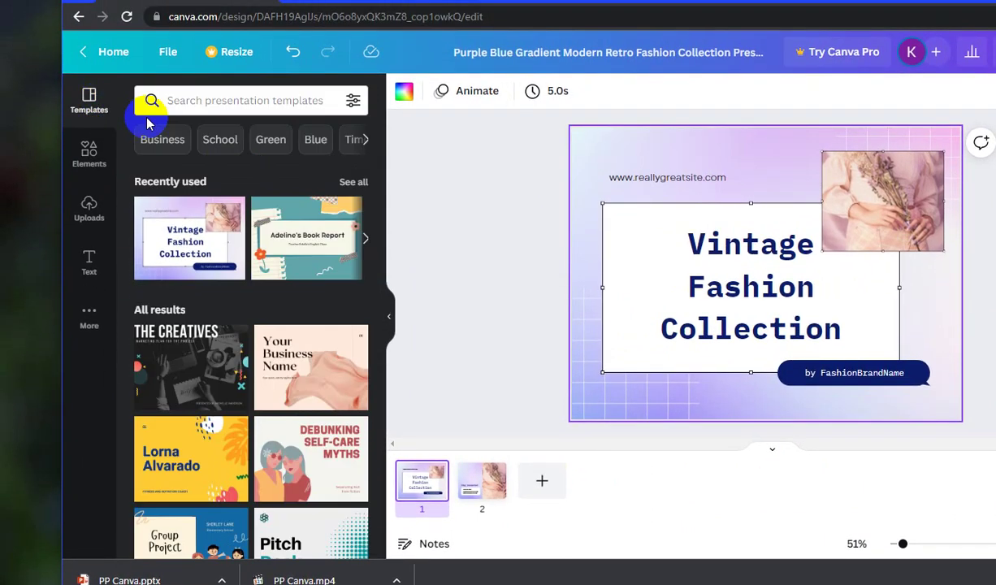
pyautogui.scroll(-3, 283, 384)
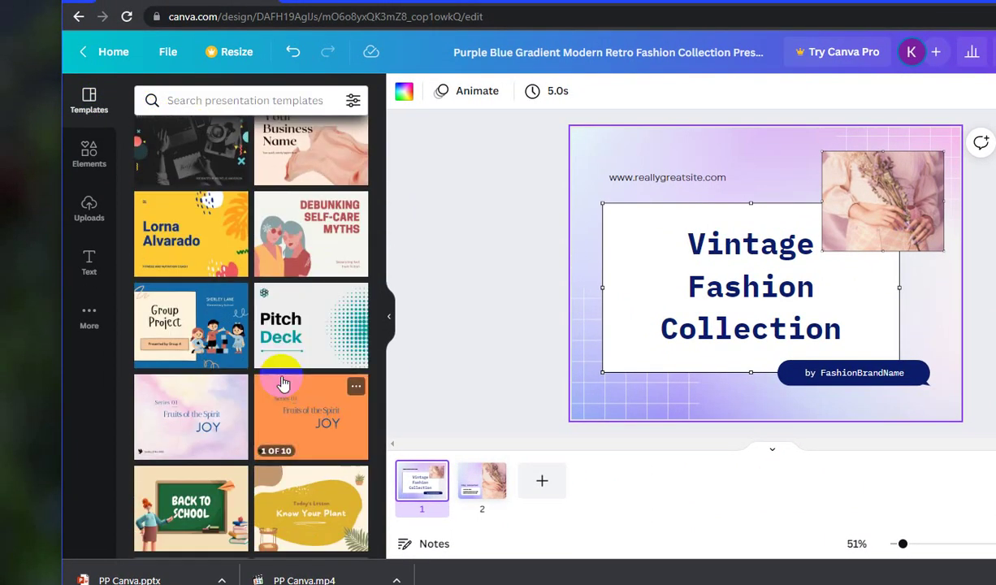
pyautogui.click(289, 212)
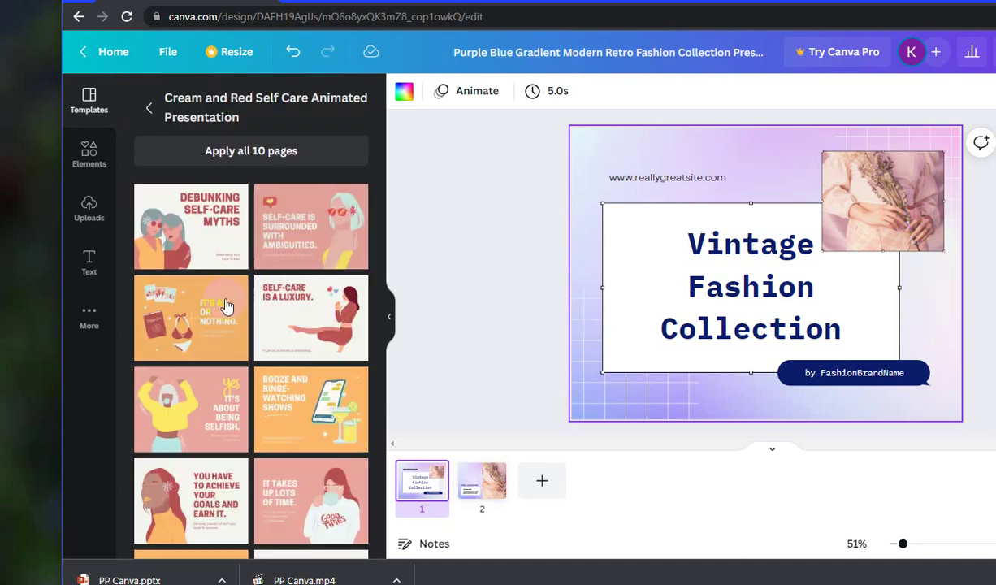
pyautogui.moveTo(213, 325); pyautogui.dragTo(536, 483)
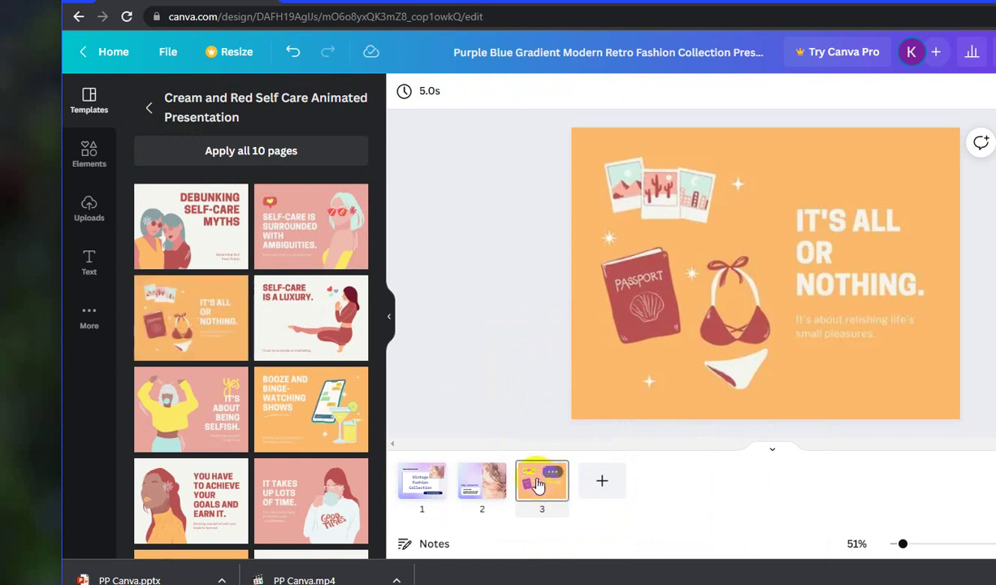
# Look through the remaining self-care pages and the pages of the Pitch Deck template
pyautogui.scroll(-3, 289, 426)
pyautogui.scroll(5, 276, 382)
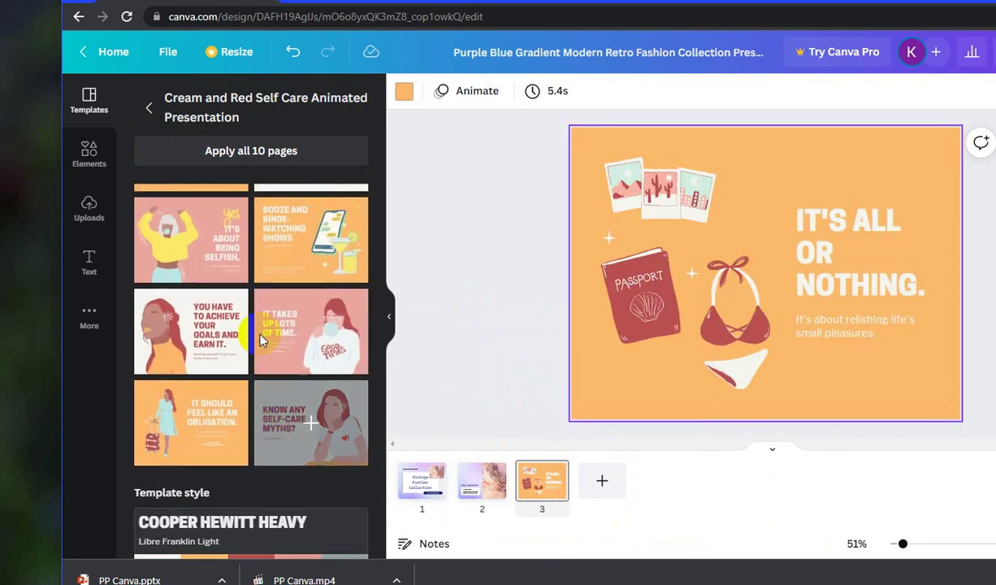
pyautogui.click(149, 111)
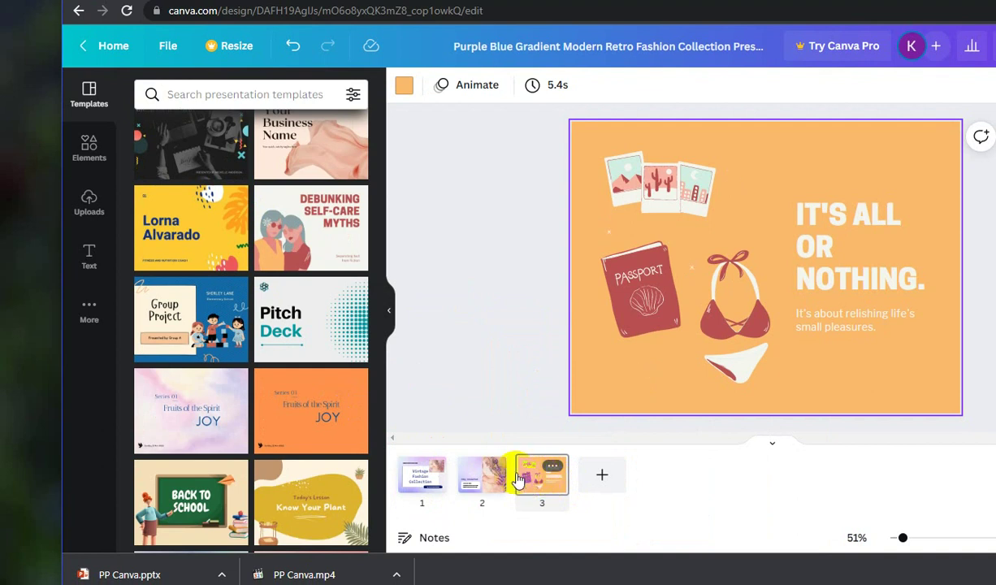
pyautogui.click(480, 474)
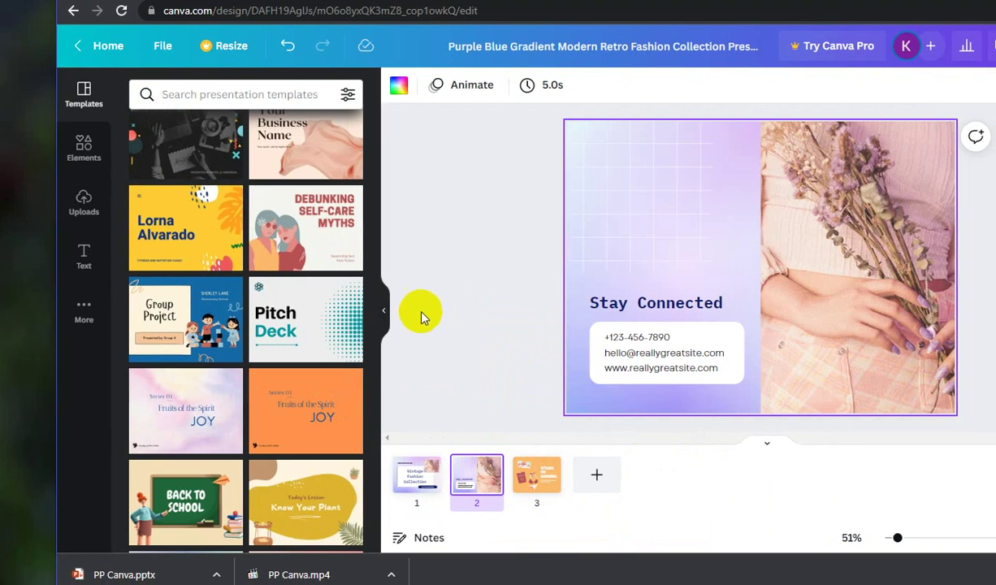
pyautogui.click(306, 341)
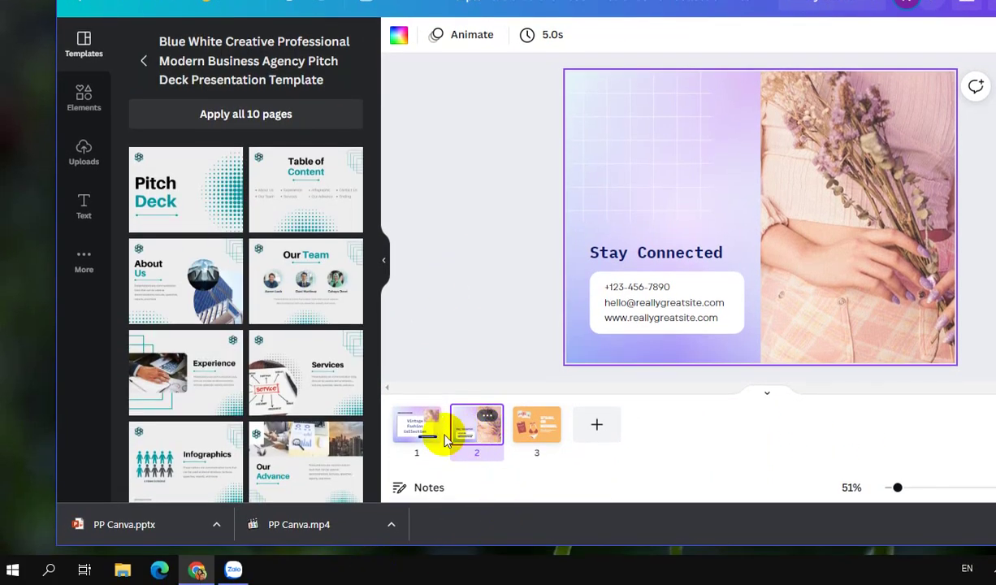
pyautogui.click(412, 424)
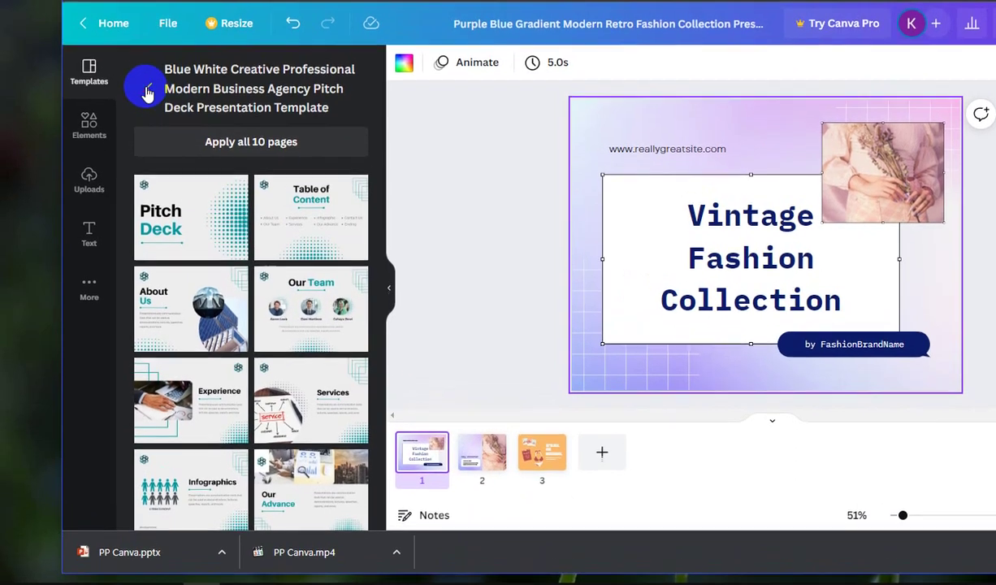
# Add the Background page from the Group Project education template as page 4
pyautogui.click(143, 62)
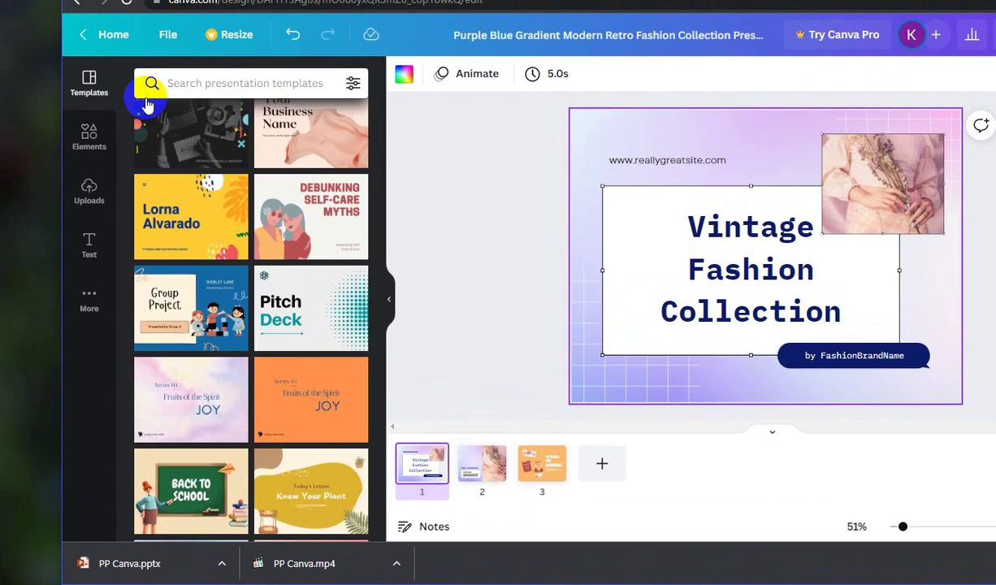
pyautogui.click(189, 302)
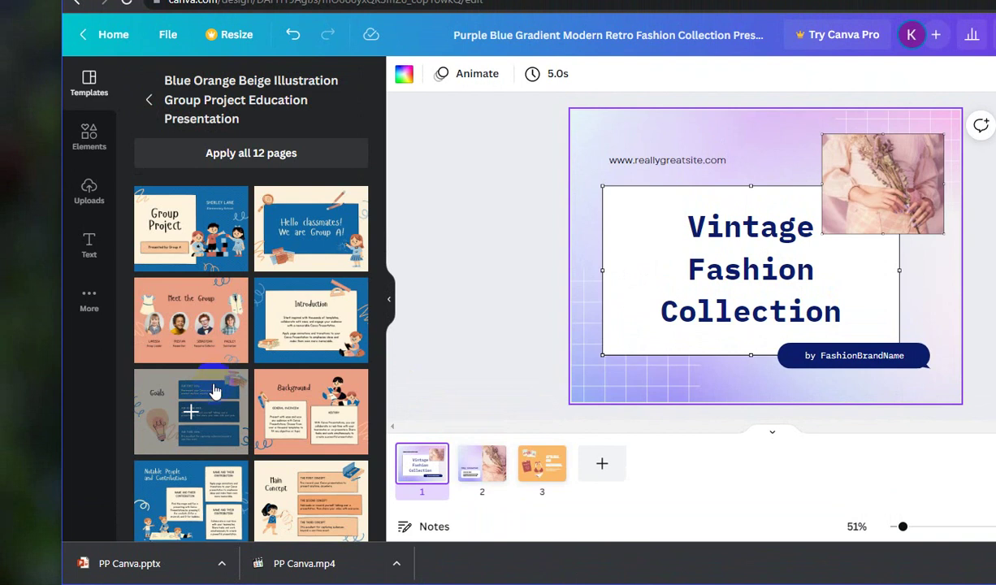
pyautogui.moveTo(284, 411); pyautogui.dragTo(599, 461)
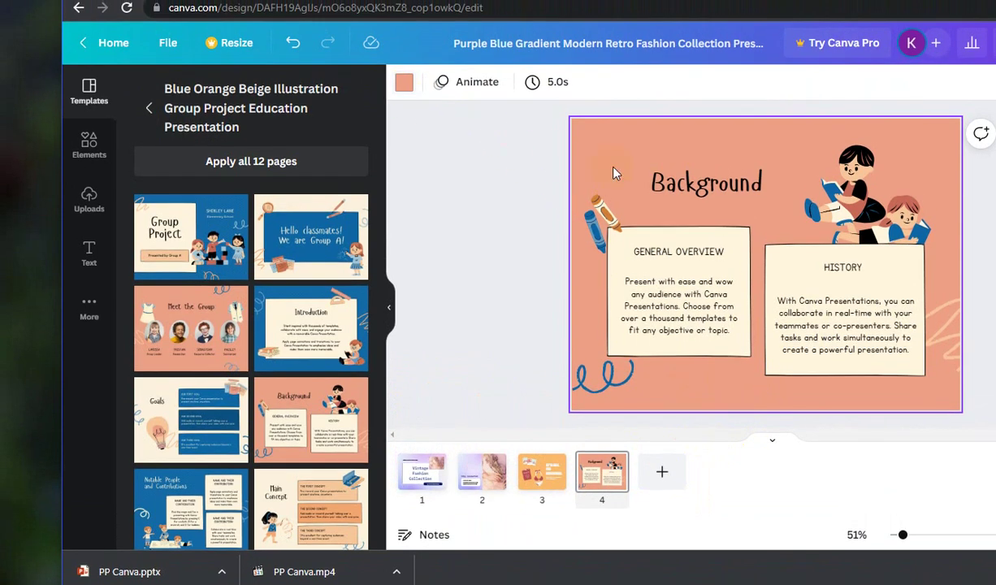
# Change page 4's background to the orchid pink document color and collapse the template side panel
pyautogui.click(403, 82)
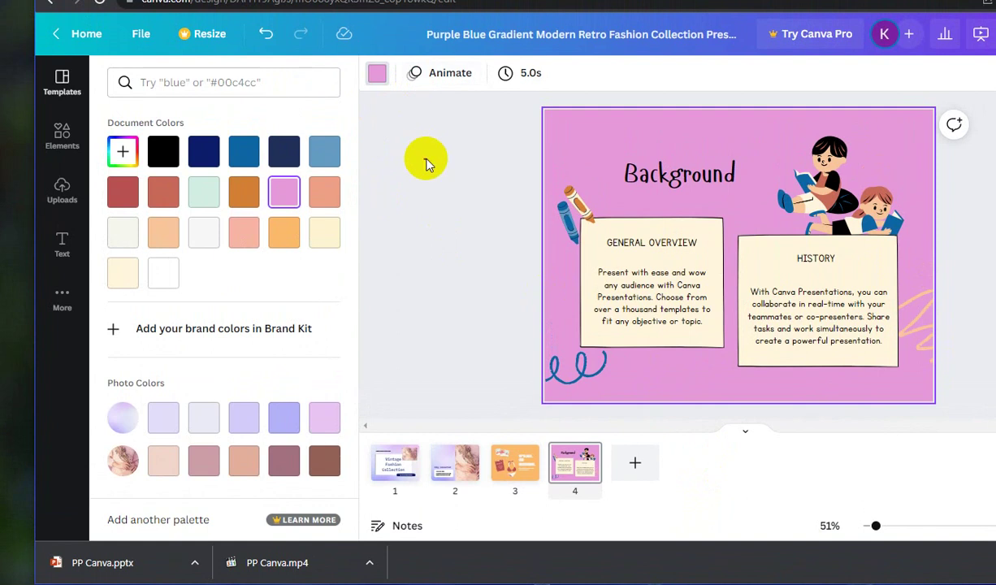
pyautogui.click(62, 45)
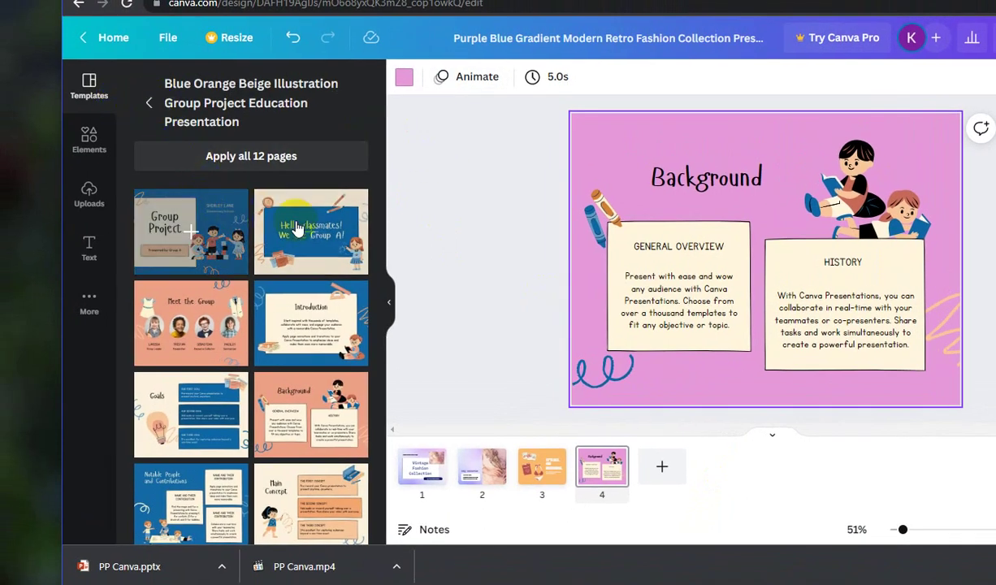
pyautogui.click(388, 308)
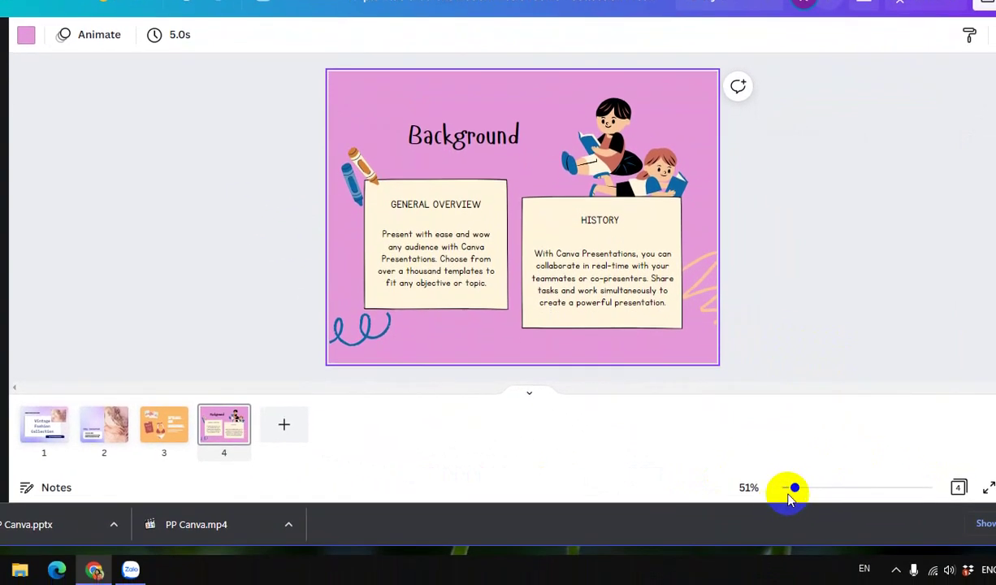
pyautogui.moveTo(897, 529); pyautogui.dragTo(915, 530)
pyautogui.moveTo(812, 488); pyautogui.dragTo(798, 486)
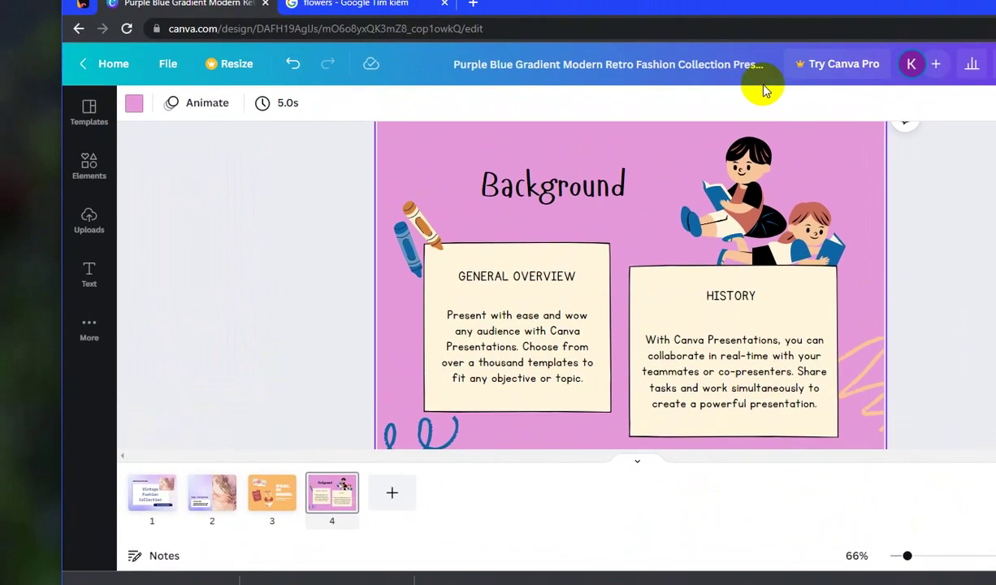
# Return to the home page and move the Purple Blue Gradient Modern Retro Fashion design to the trash
pyautogui.click(116, 87)
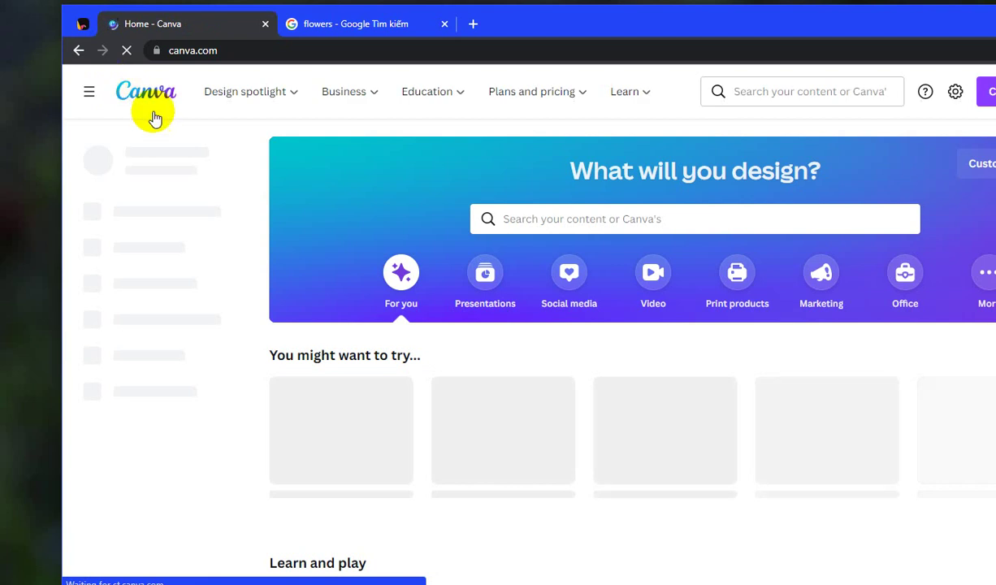
pyautogui.scroll(-4, 241, 325)
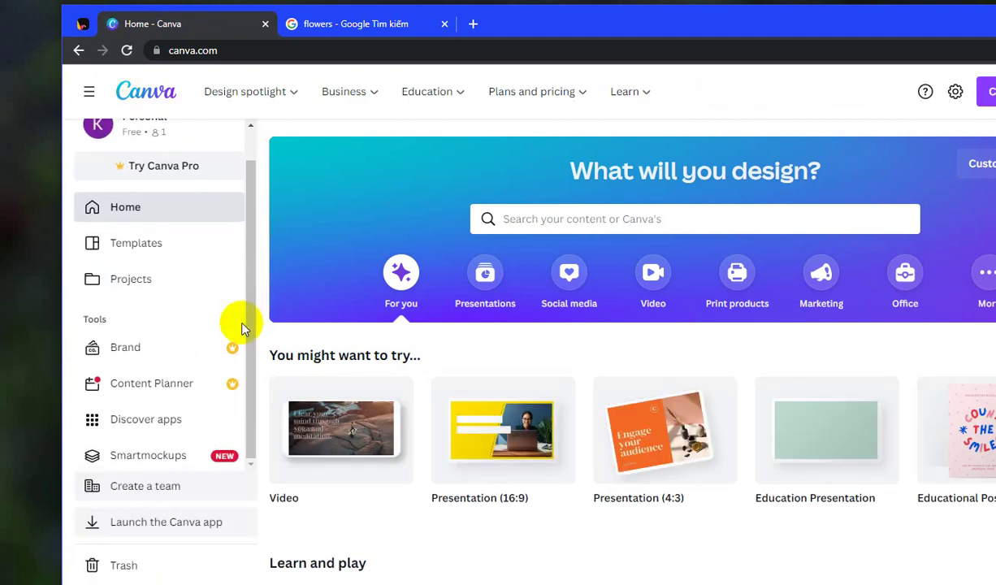
pyautogui.scroll(-2, 532, 462)
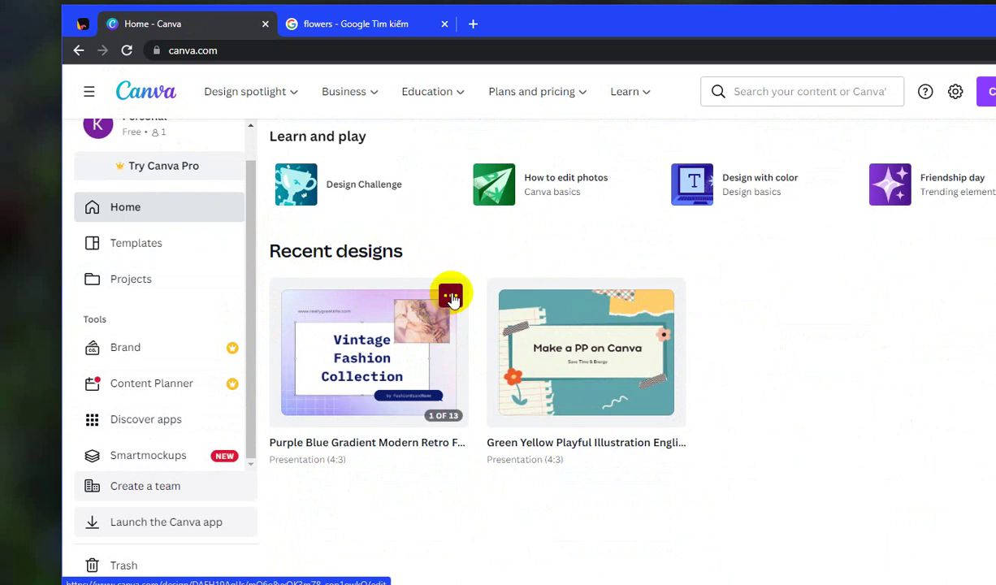
pyautogui.click(451, 298)
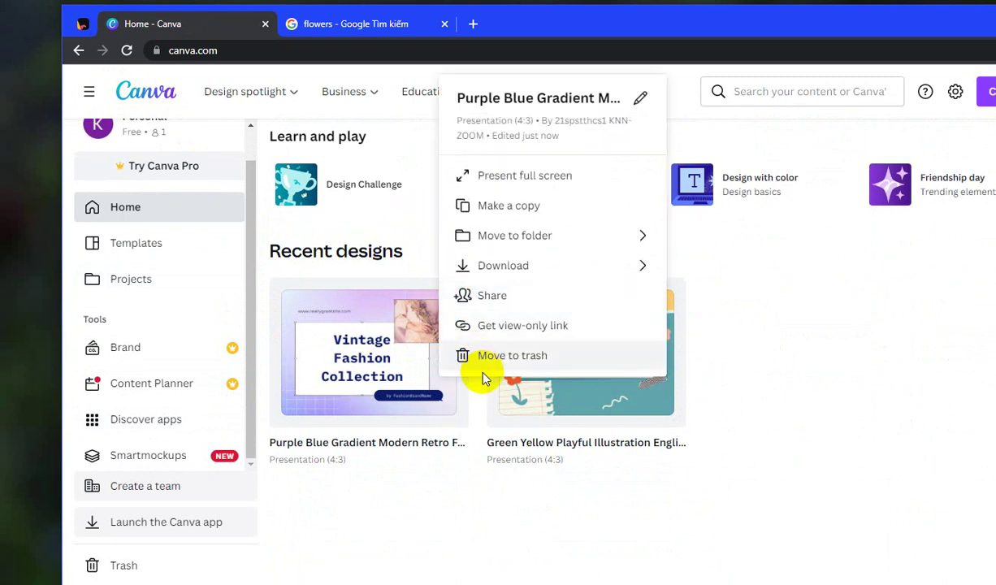
pyautogui.click(479, 357)
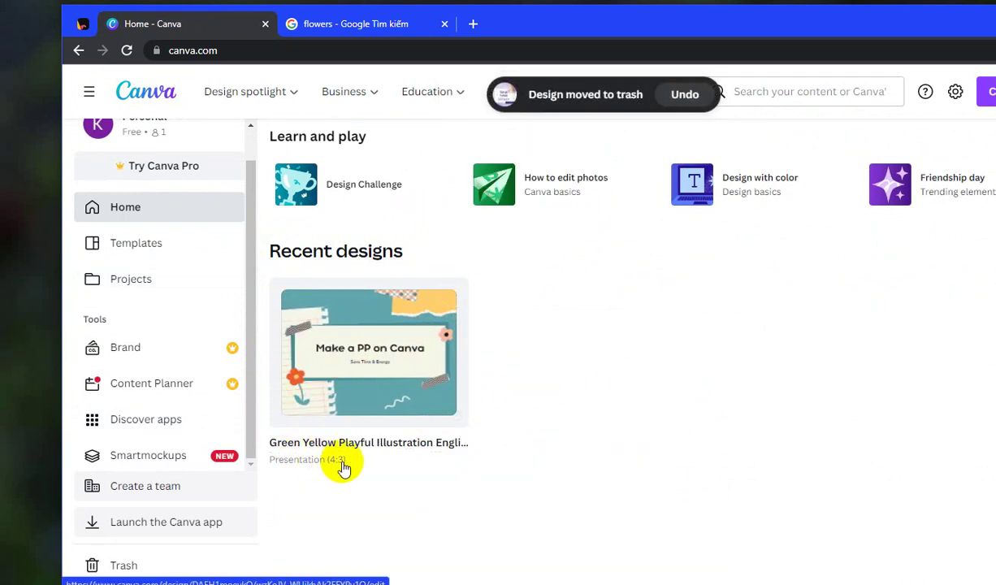
# Rename the remaining Green Yellow Playful Illustration design in the recent designs to "Make a PP"
pyautogui.click(460, 443)
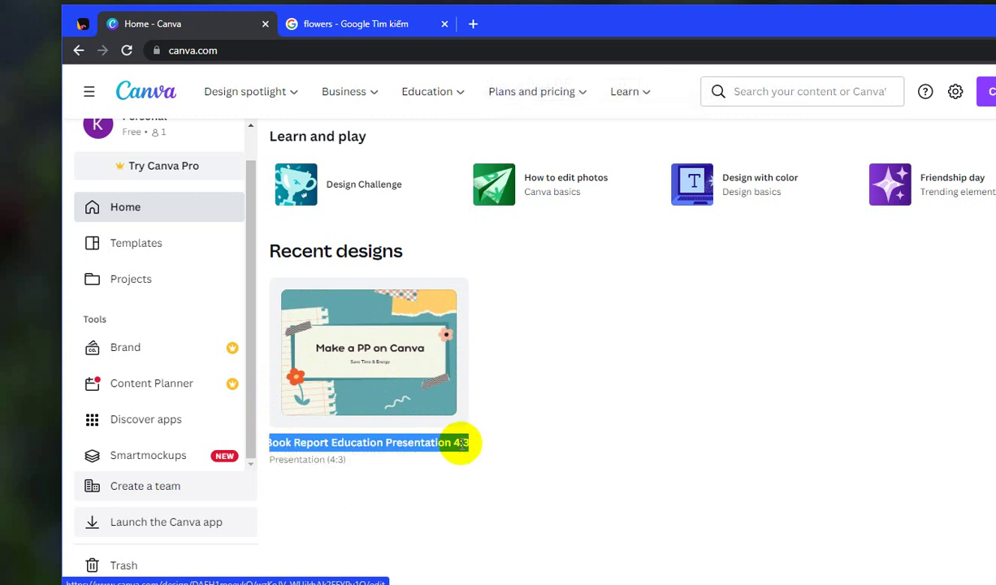
pyautogui.write('Make a PP')
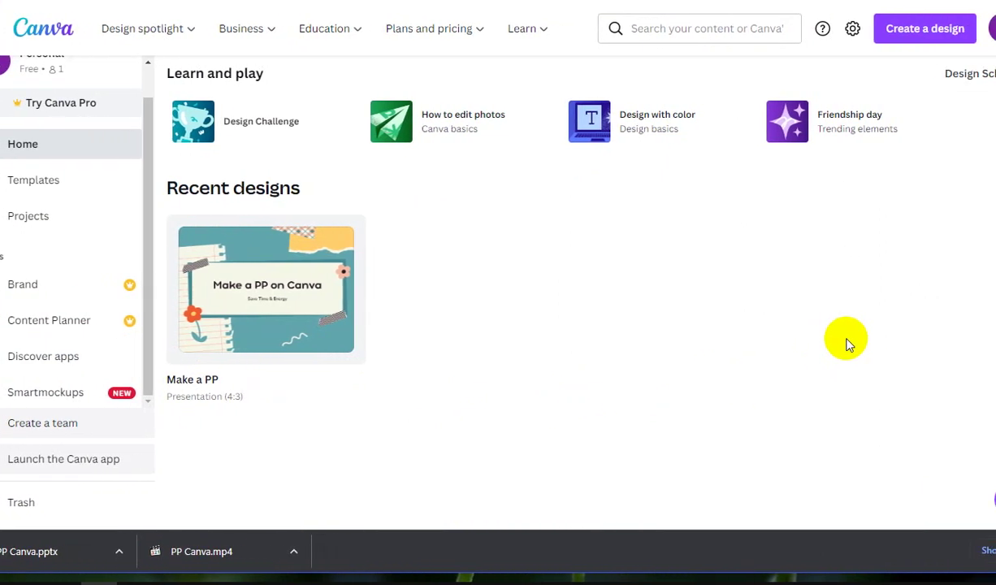
pyautogui.scroll(4, 845, 331)
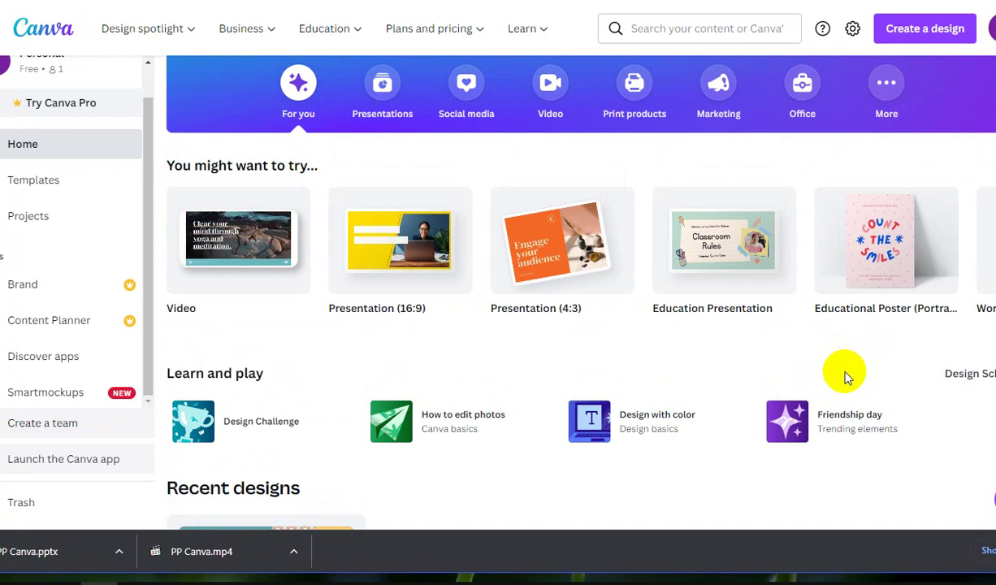
pyautogui.scroll(2, 845, 376)
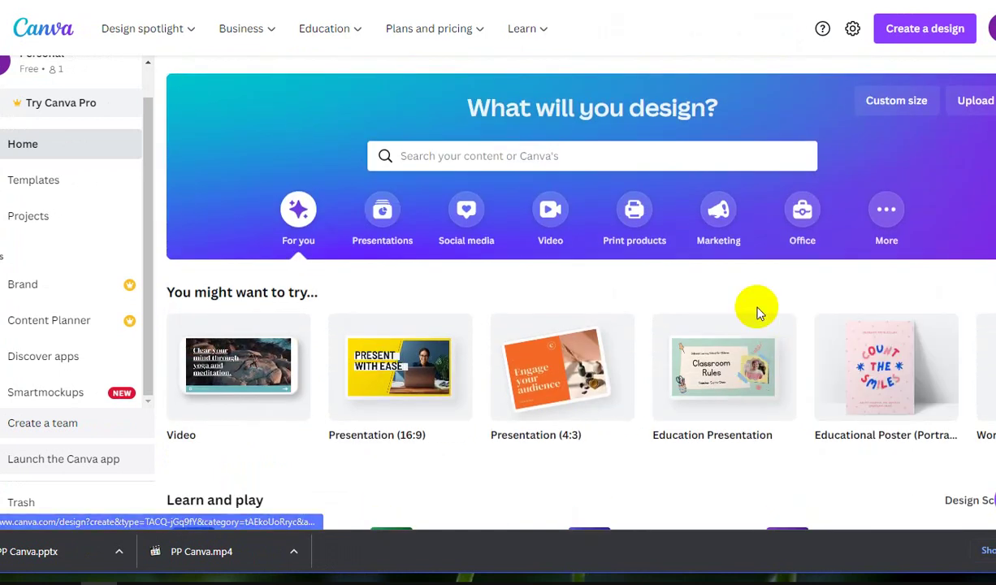